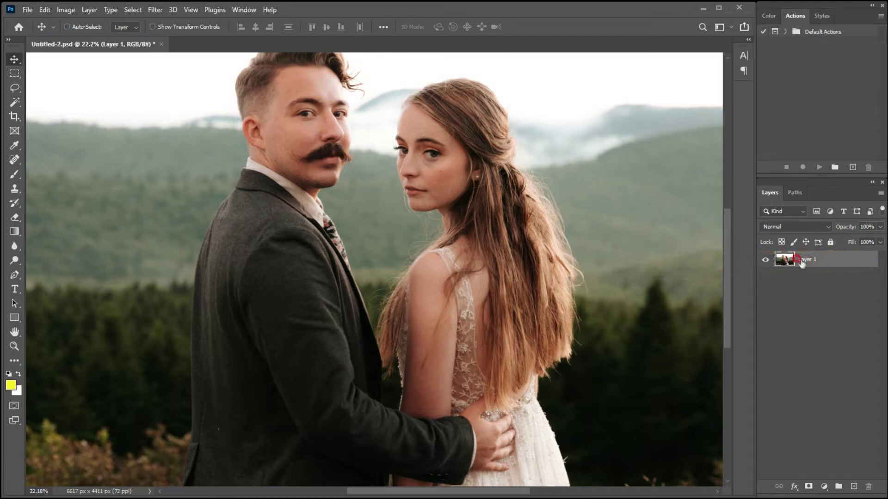
Duplicate Layer 1 so Layer 1 copy sits above the original.
drag(788, 262, 792, 272)
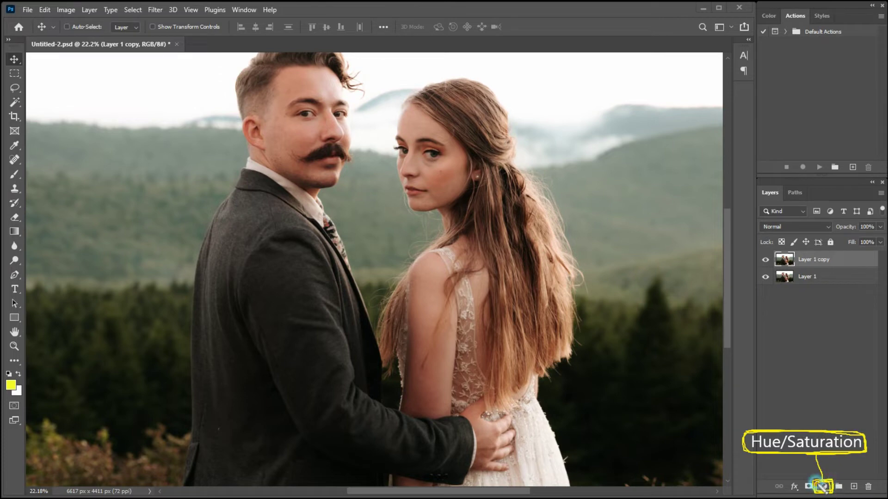
click(823, 486)
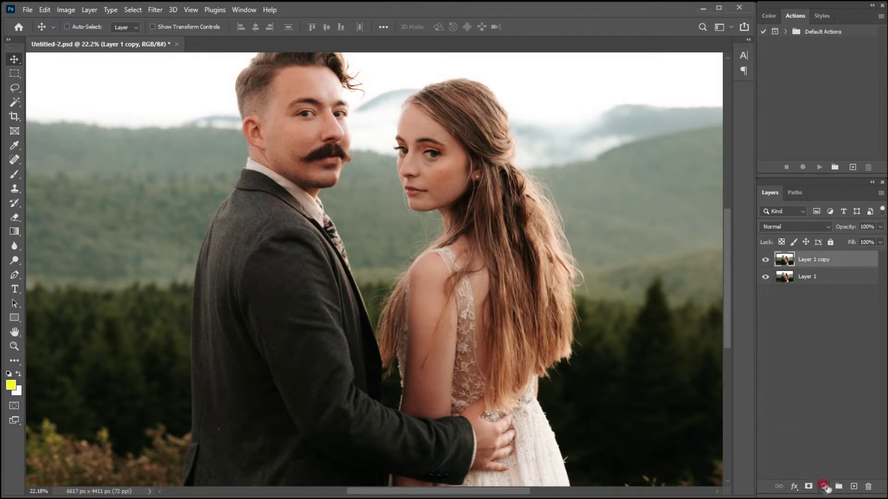
Add a Hue/Saturation adjustment with Saturation +25 and Lightness +10, then close its settings.
click(823, 486)
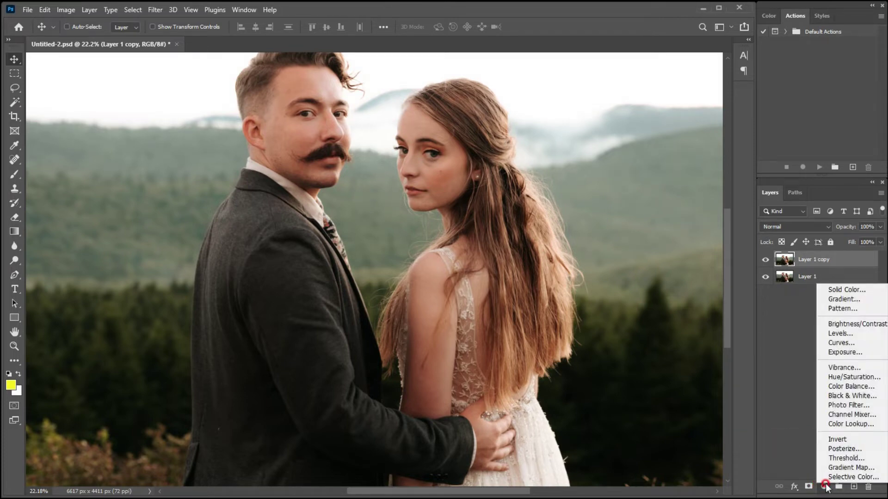
click(836, 378)
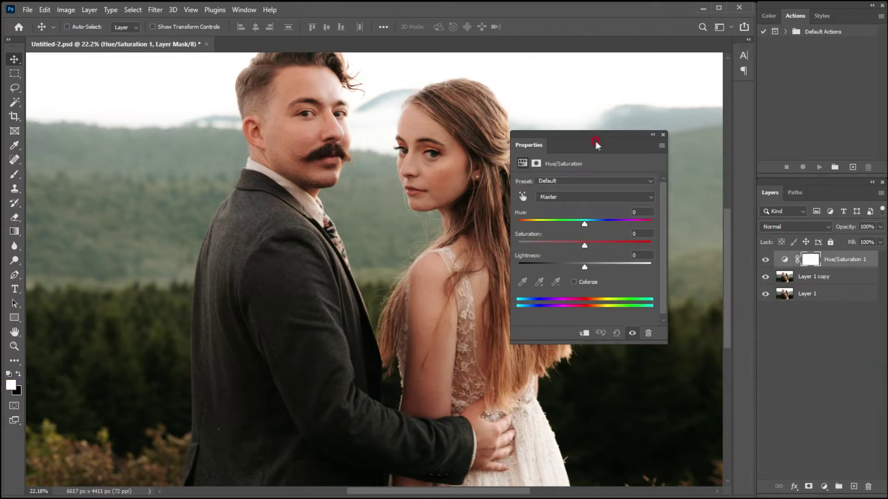
drag(596, 145, 602, 157)
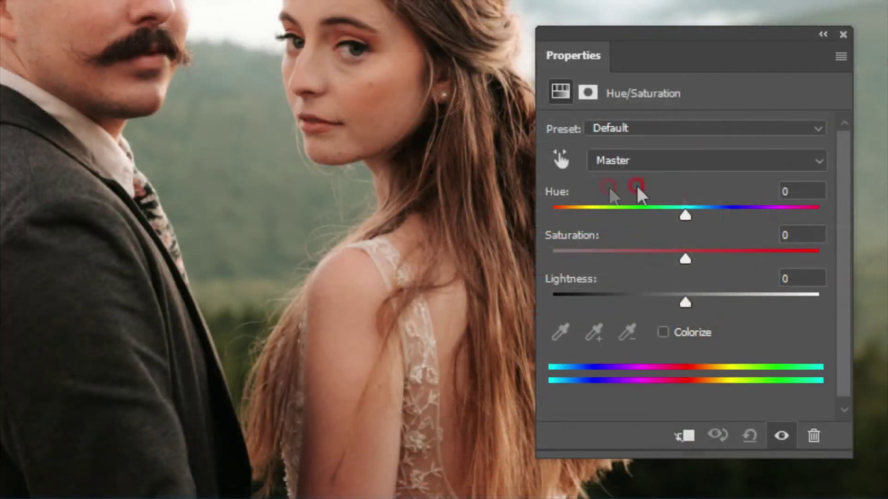
click(803, 235)
text(25)
click(792, 276)
text(1)
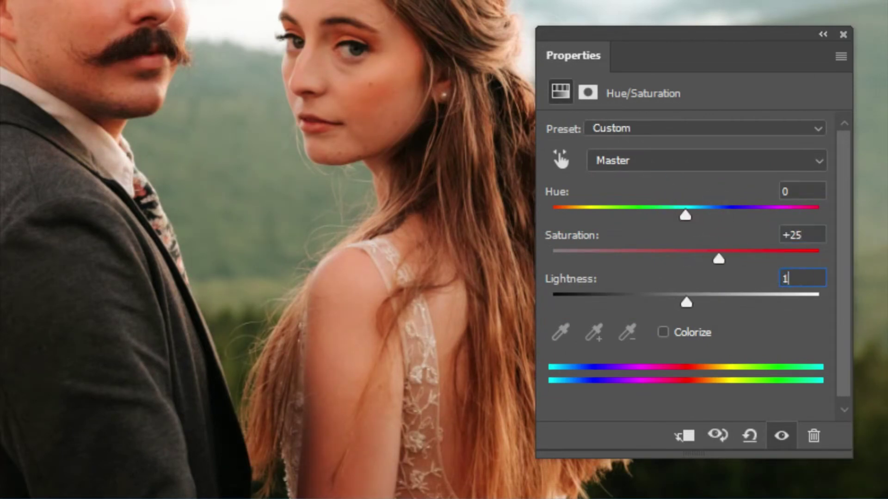
text(0)
click(712, 280)
click(740, 306)
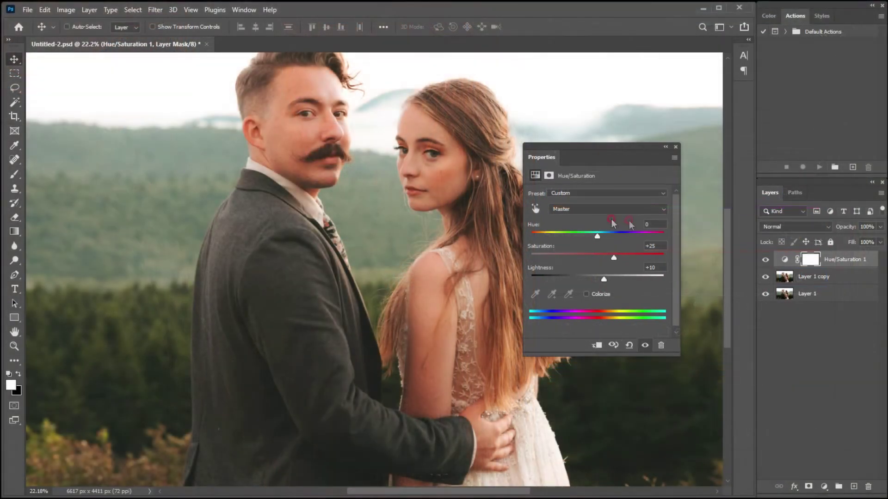
click(676, 147)
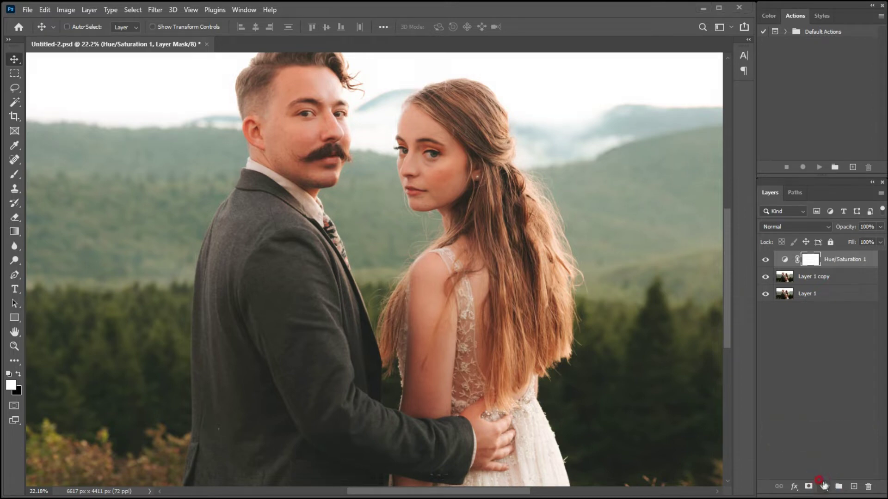
Add a pale yellow #fff372 solid color fill in Multiply mode at 80% opacity.
click(823, 488)
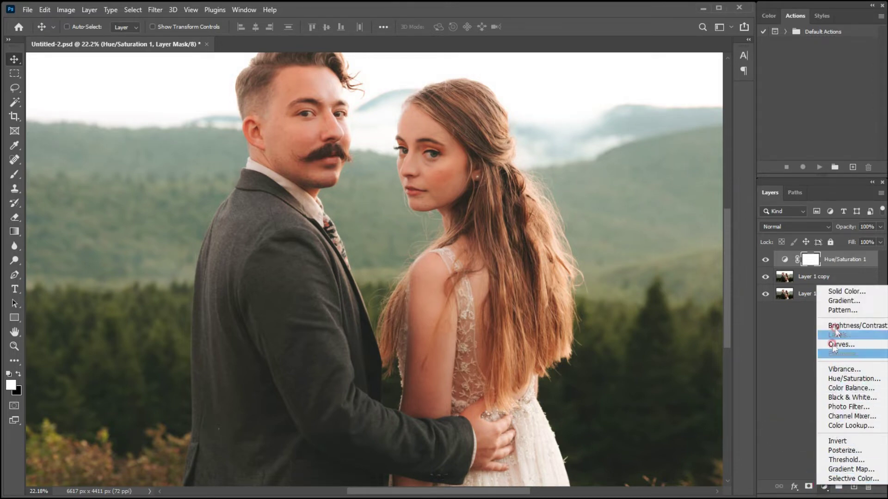
click(845, 292)
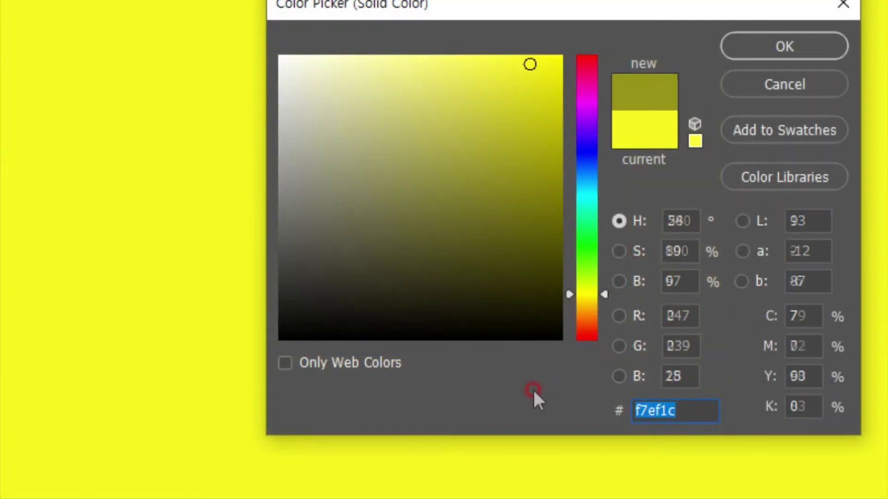
text(fff372)
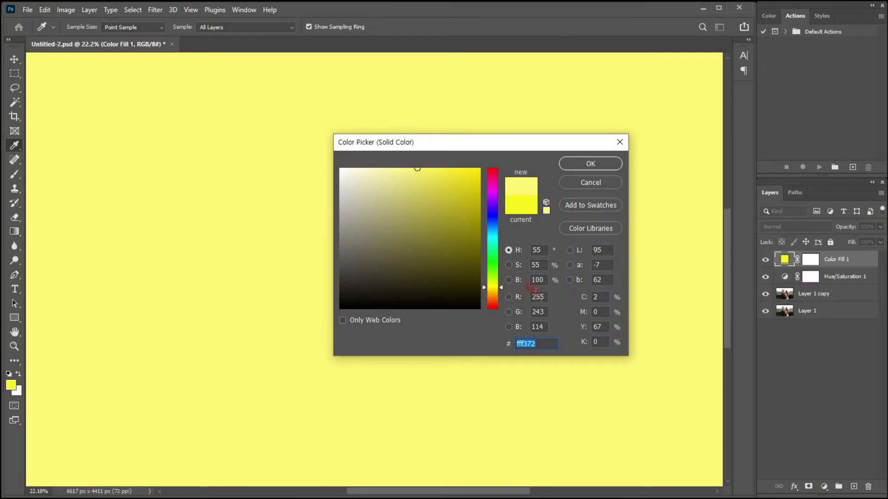
click(588, 164)
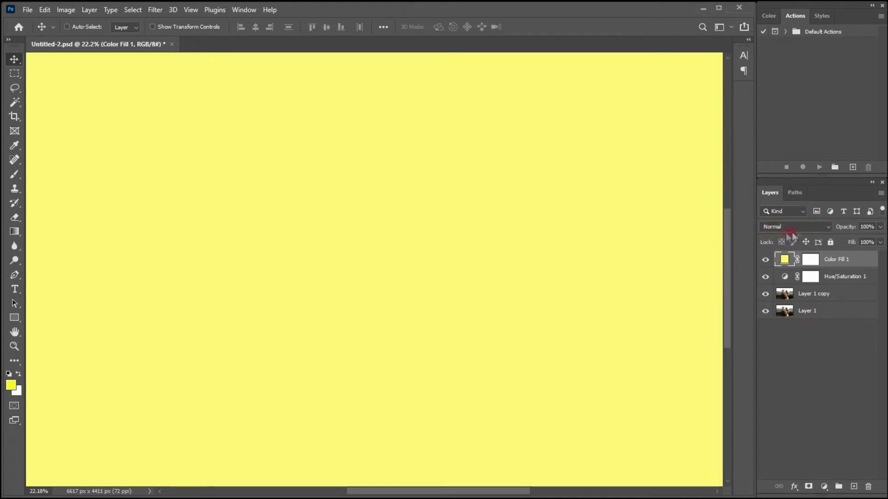
click(774, 226)
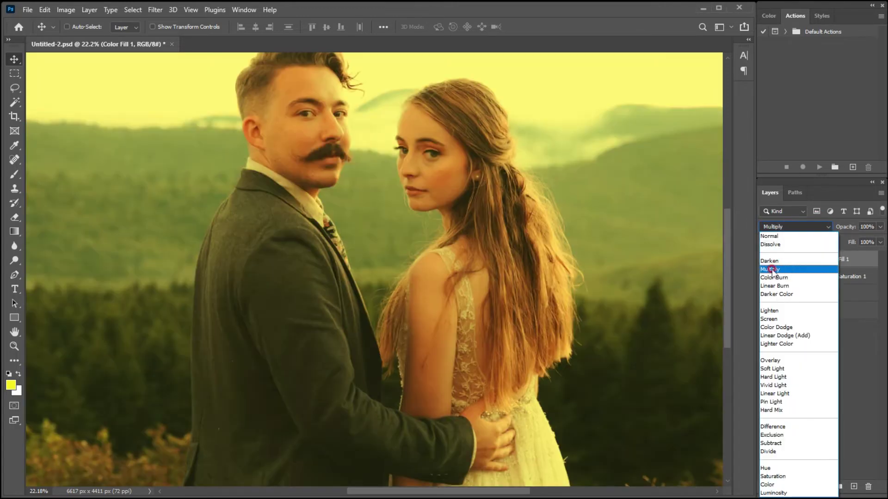
click(767, 271)
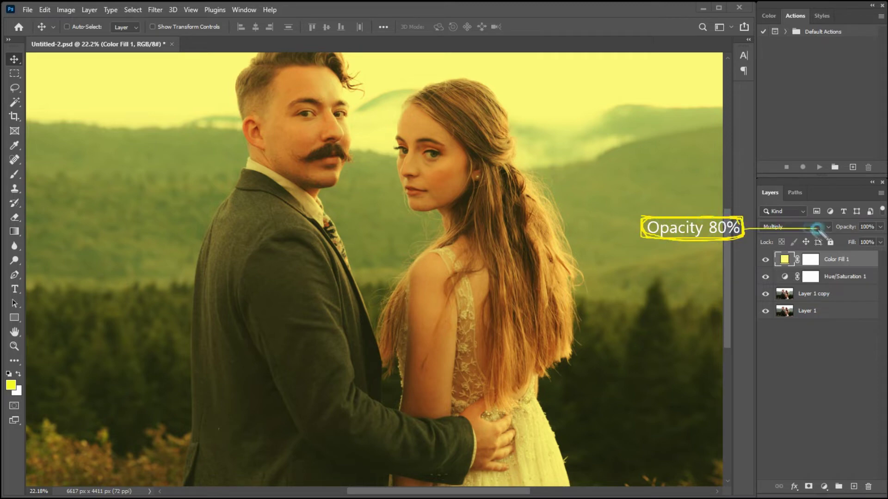
click(847, 225)
text(80)
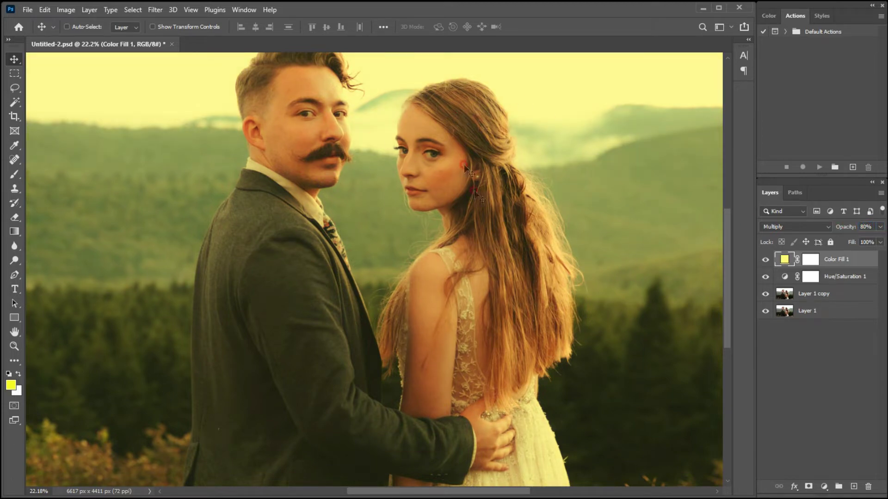
Add a second solid color fill layer in purple #c67dff.
click(824, 486)
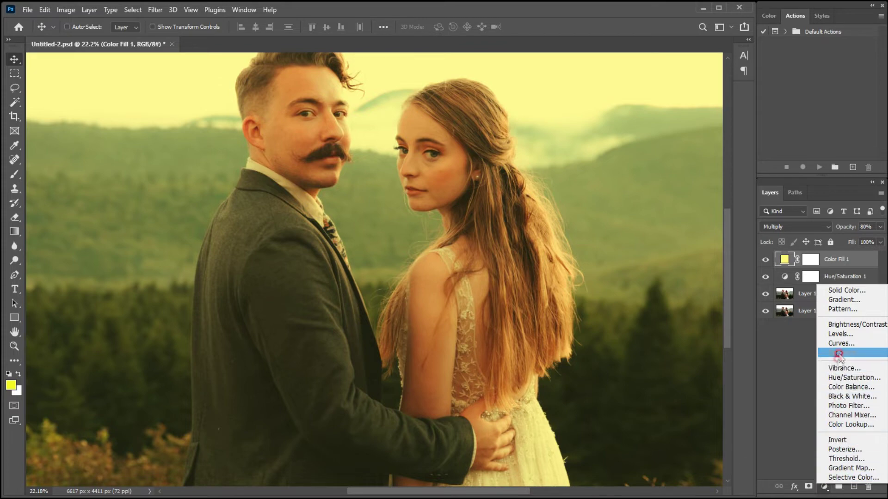
click(838, 291)
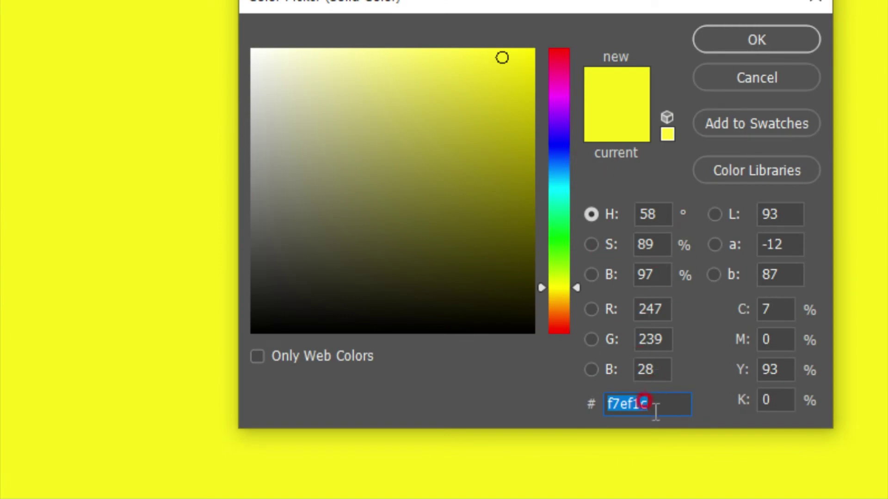
text(c67dff)
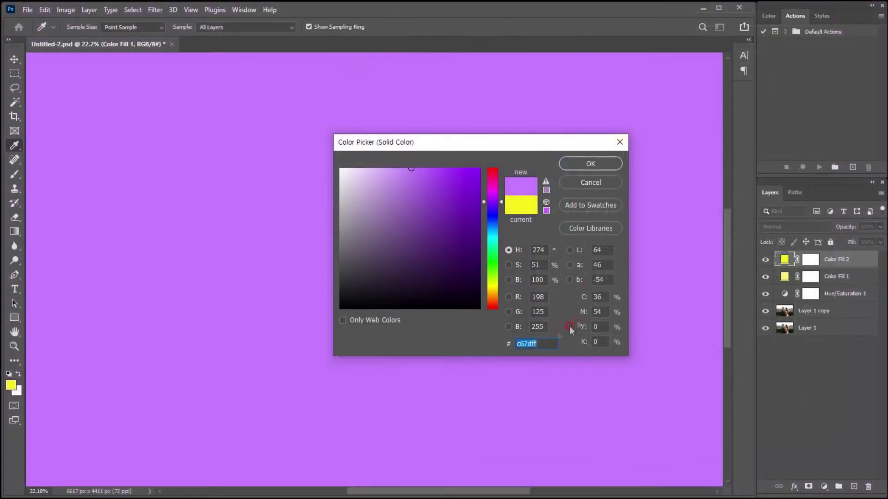
click(584, 164)
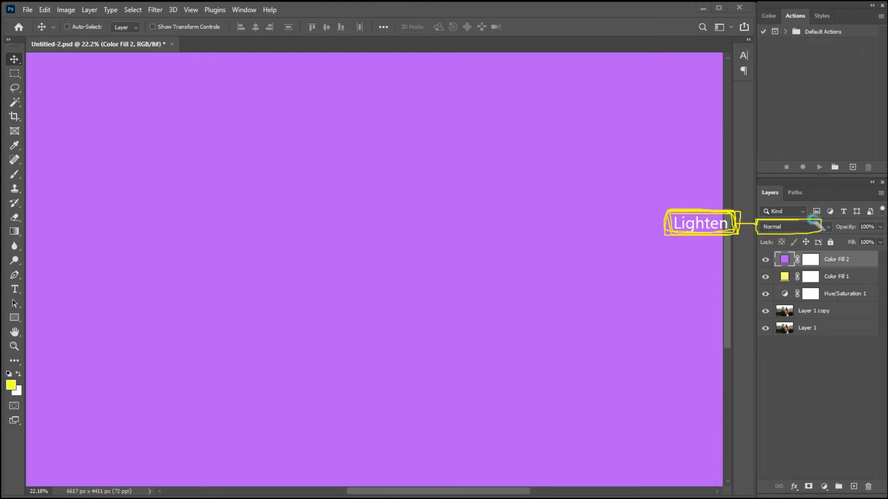
Set the purple fill to Lighten blend mode with 50% opacity and 50% fill.
click(762, 227)
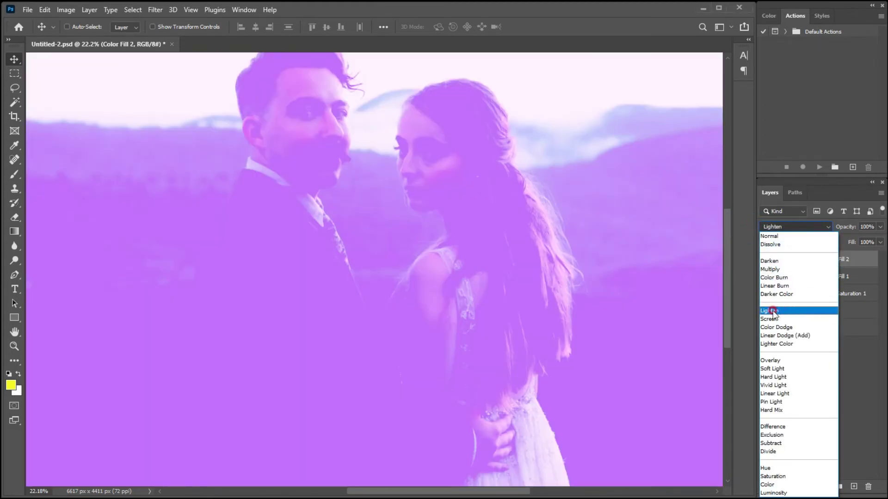
click(768, 313)
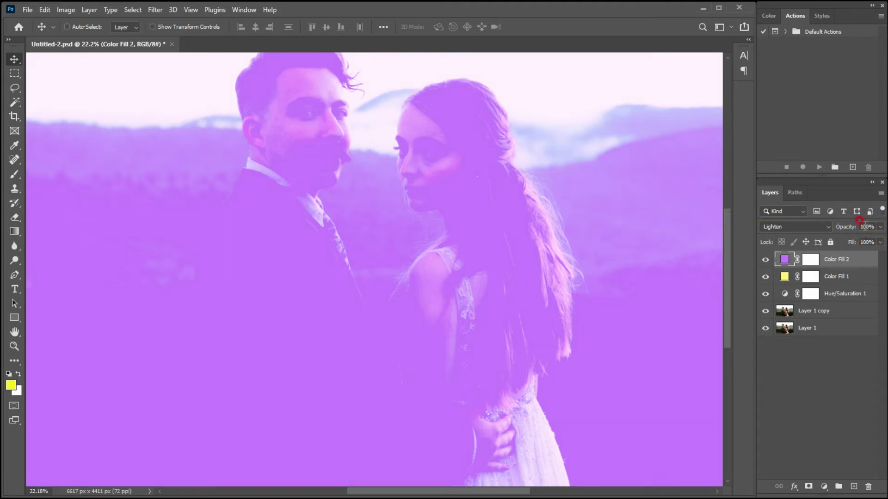
text(50)
key(Return)
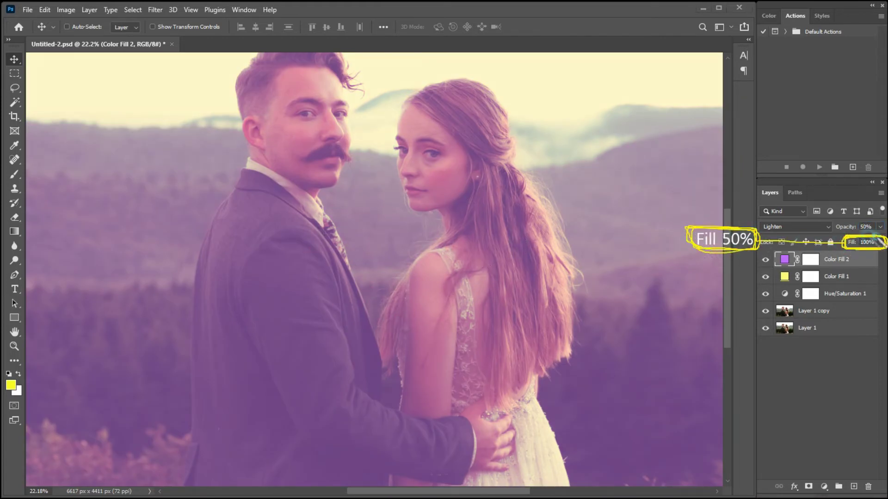
click(867, 243)
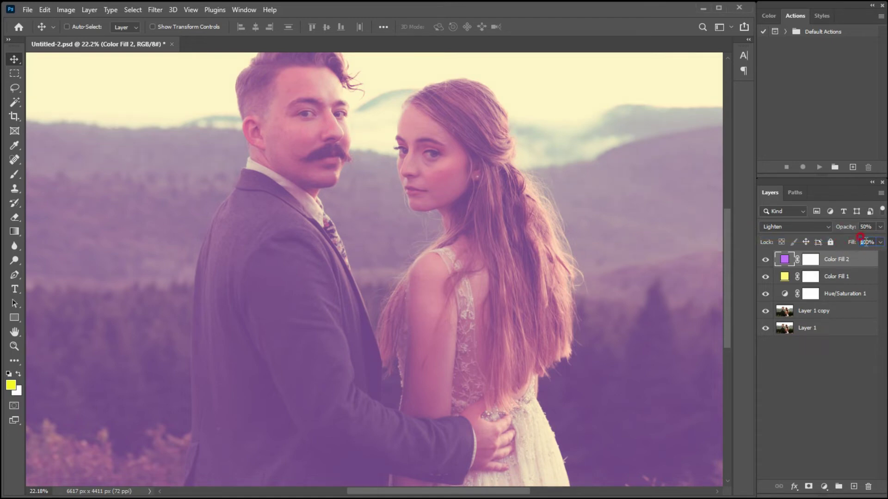
text(50)
key(Return)
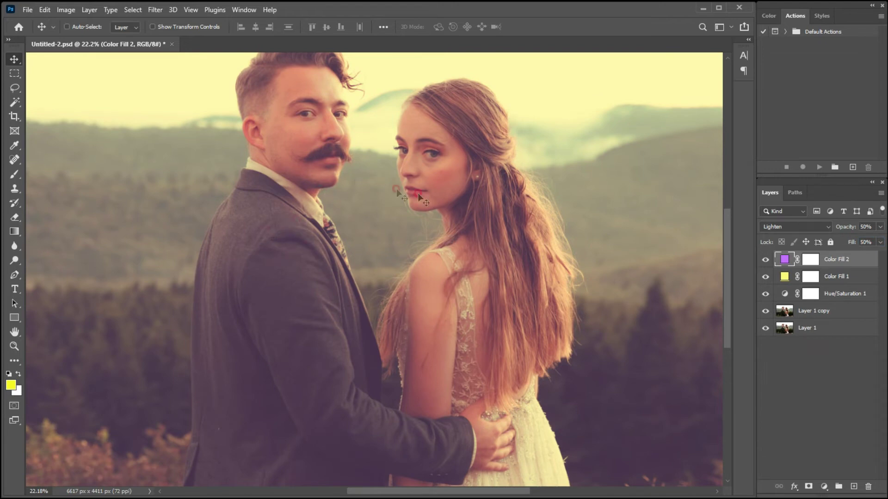
Add a blue #578aff solid color fill layer, Color Fill 3, on top of the stack.
click(823, 485)
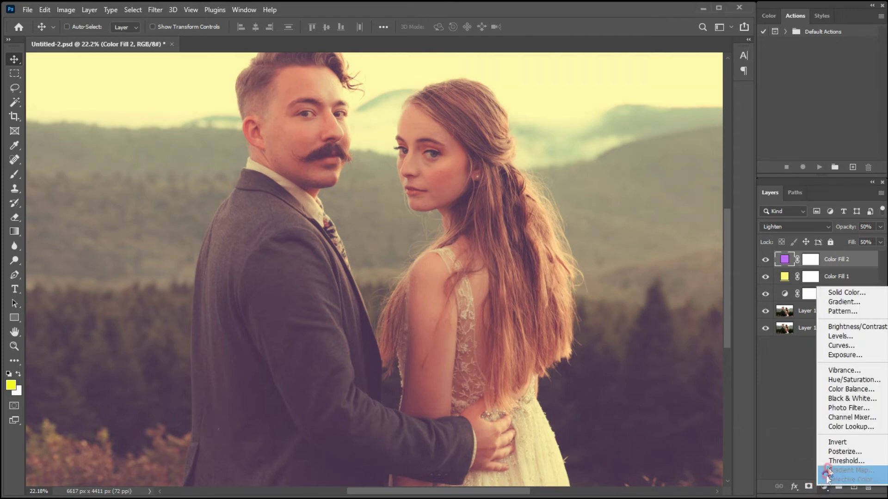
click(842, 293)
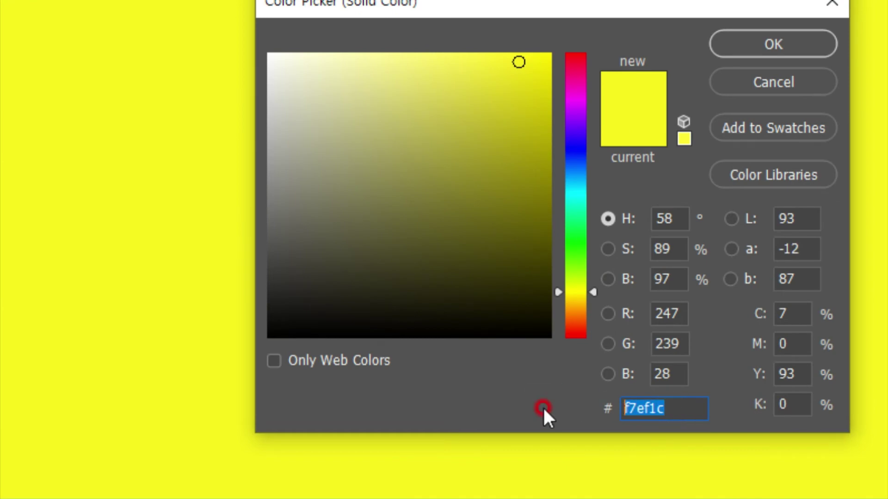
text(578aff)
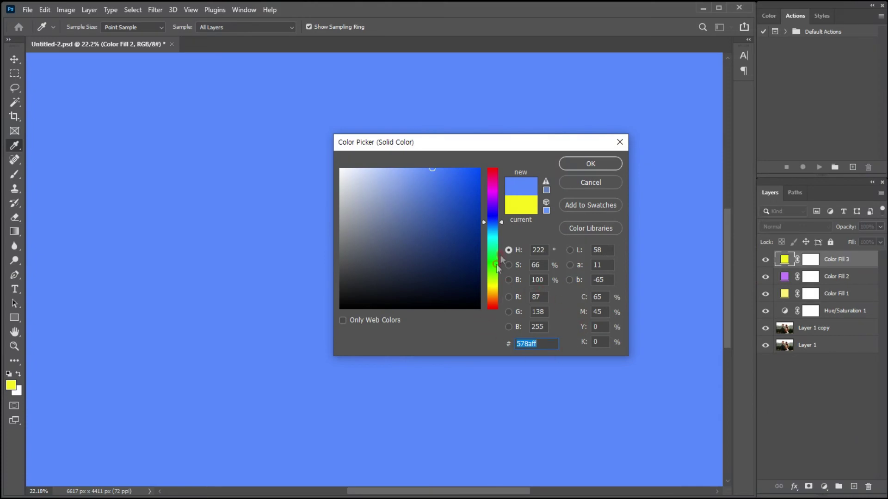
click(597, 165)
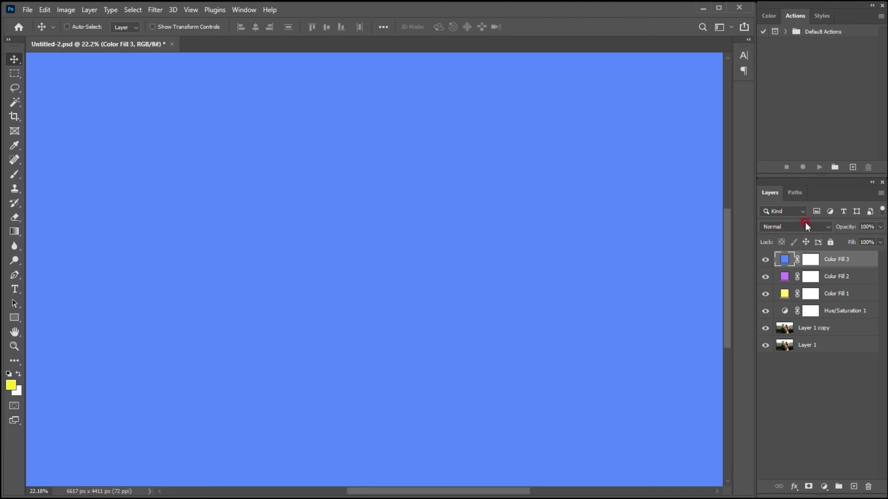
Blend the blue fill with Color Dodge at 50% opacity and 50% fill.
click(805, 226)
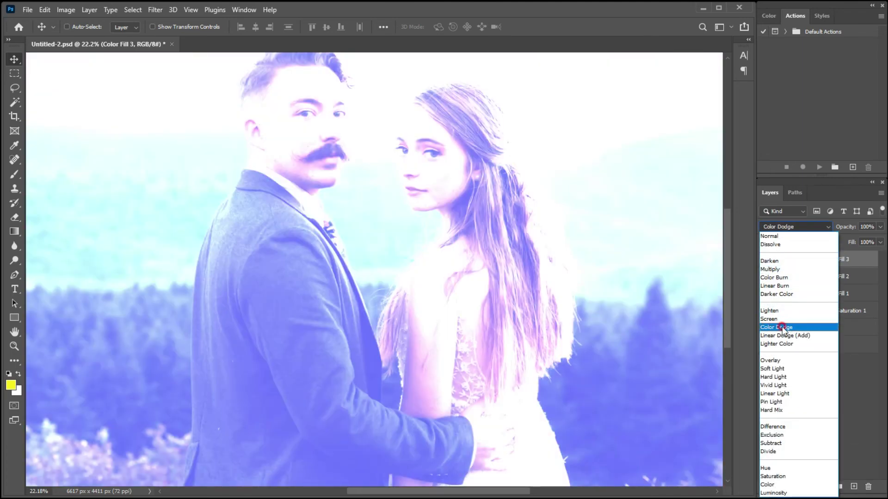
click(781, 328)
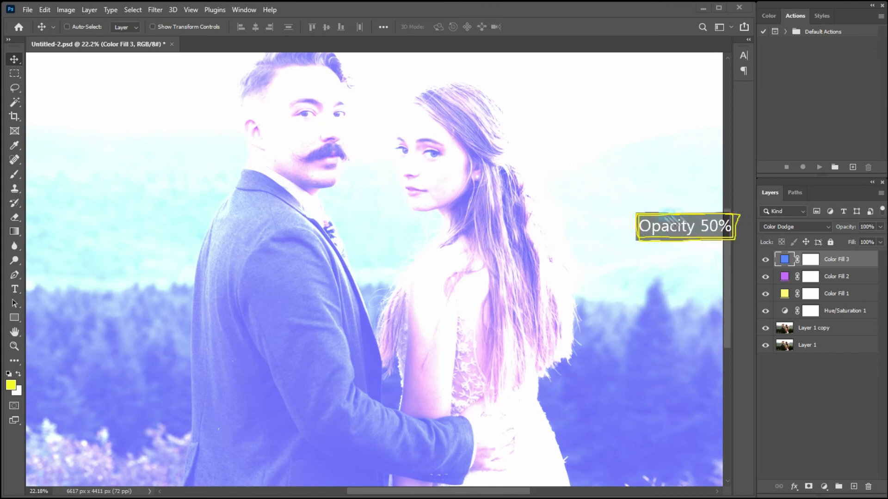
click(864, 227)
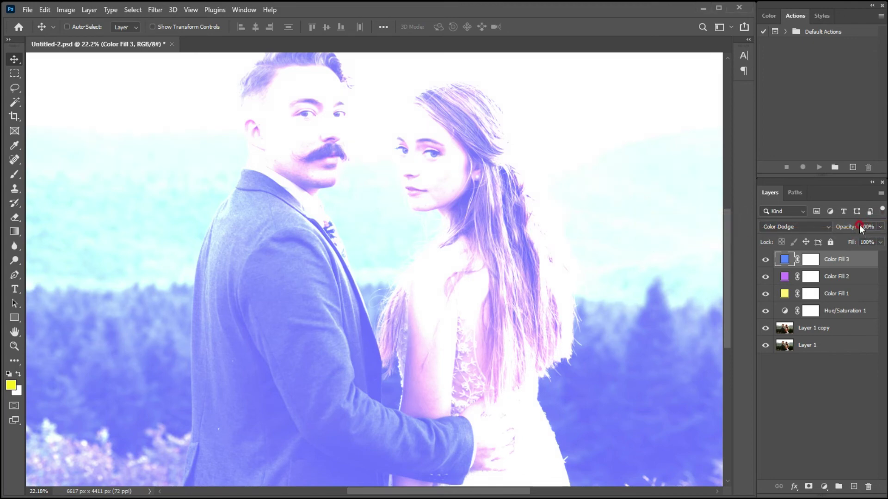
text(50)
click(819, 228)
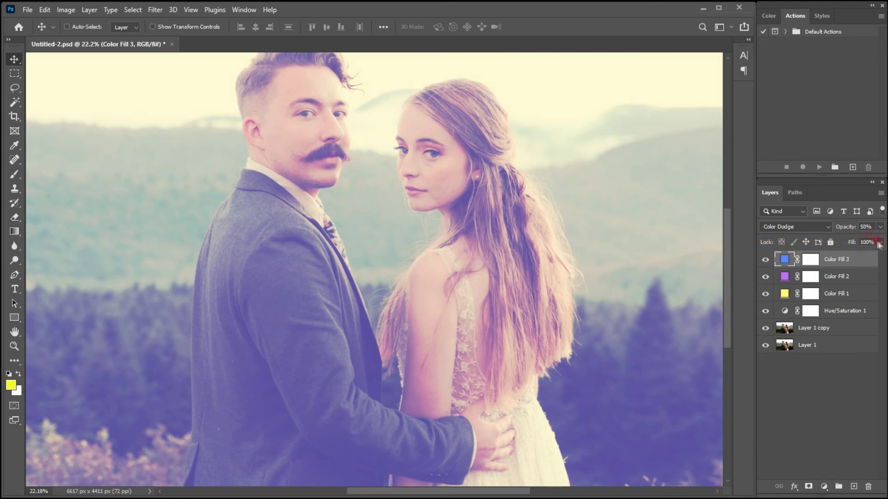
text(50)
key(Return)
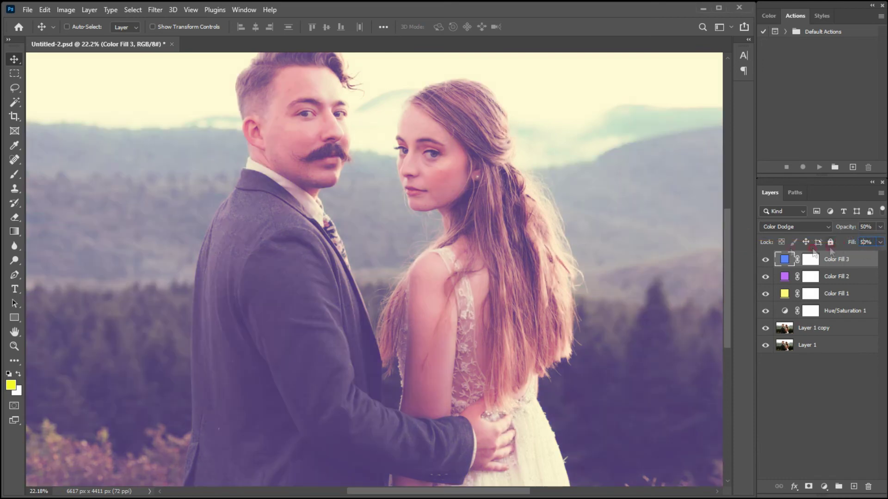